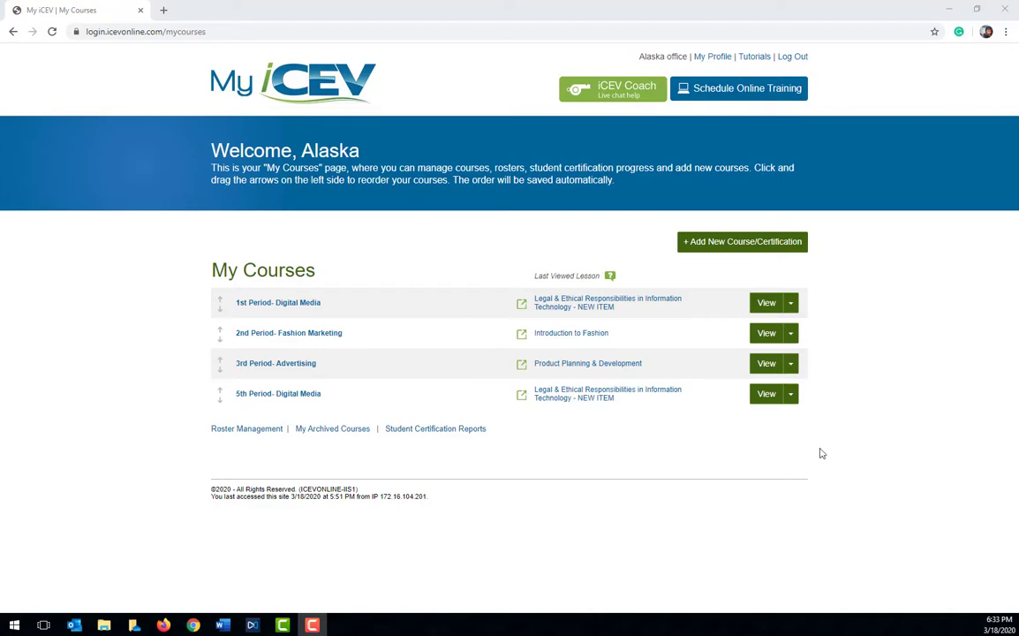
Step: Open the 1st Period- Digital Media course's grades report from My Courses
{"action": "left_click", "coordinate": [774, 310]}
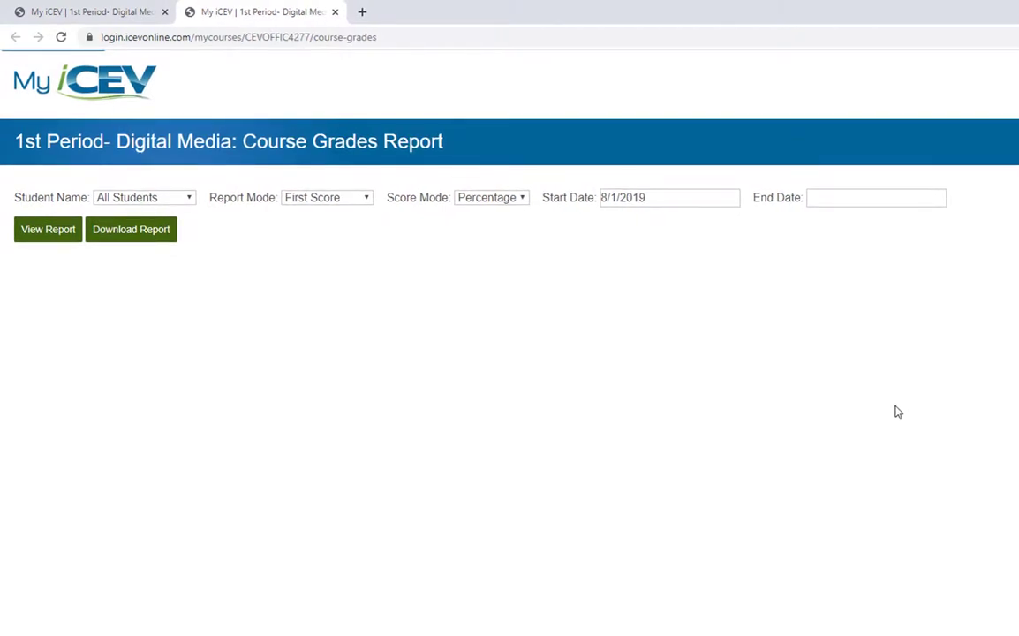
Step: Set the report filters to All Students, All Scores mode, and Percentage score mode
{"action": "left_click", "coordinate": [190, 198]}
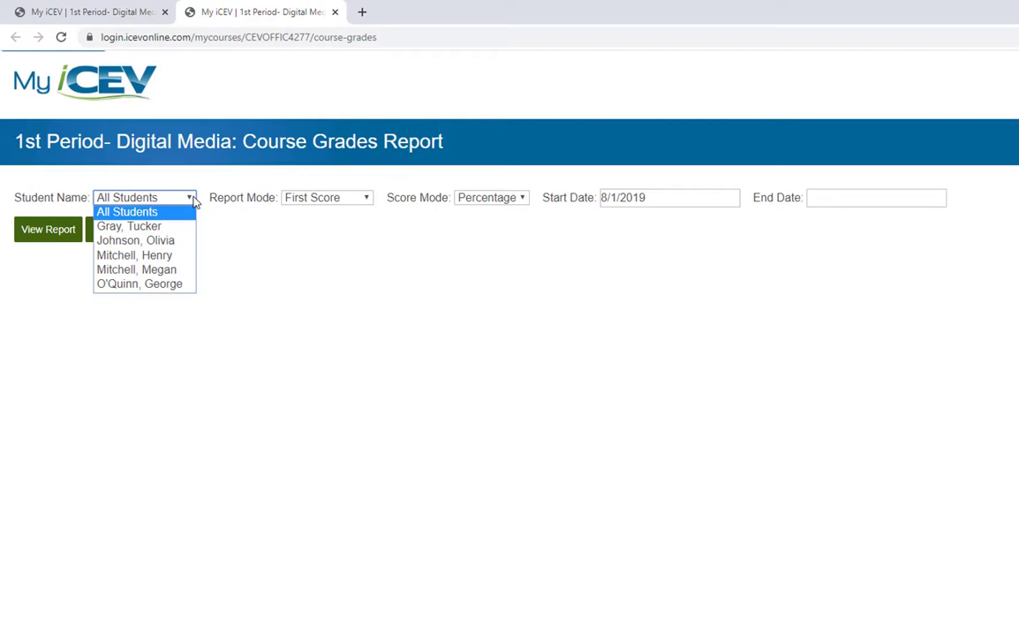
{"action": "left_click", "coordinate": [172, 210]}
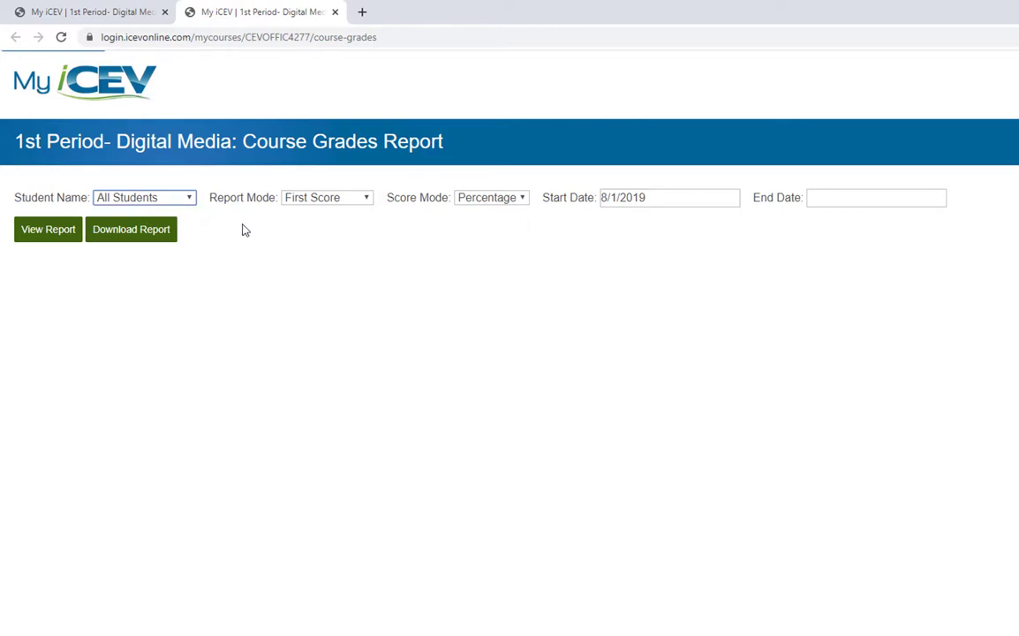
{"action": "left_click", "coordinate": [369, 203]}
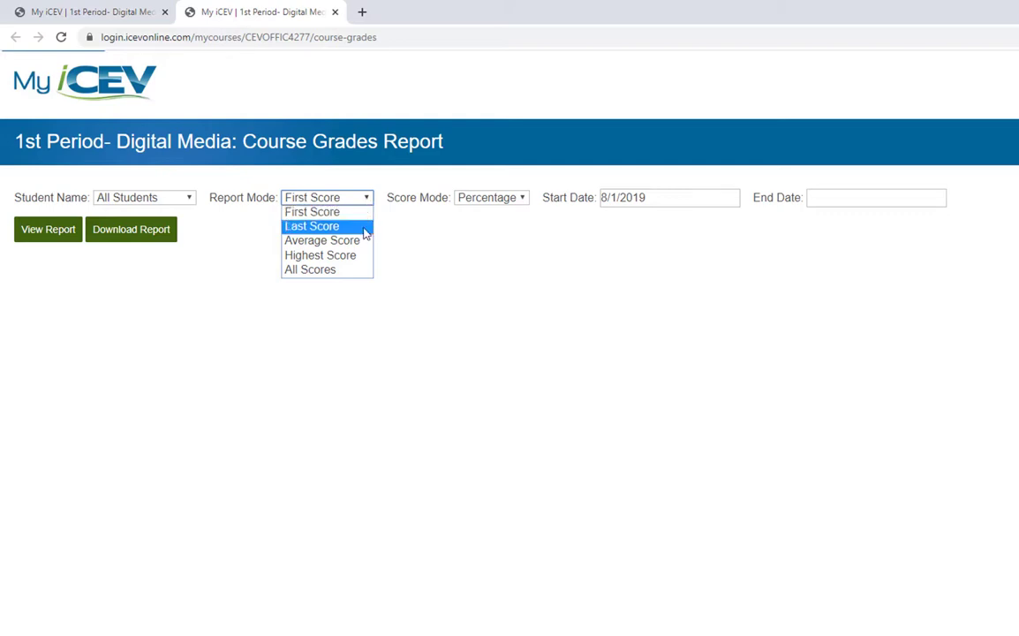
{"action": "left_click", "coordinate": [358, 270]}
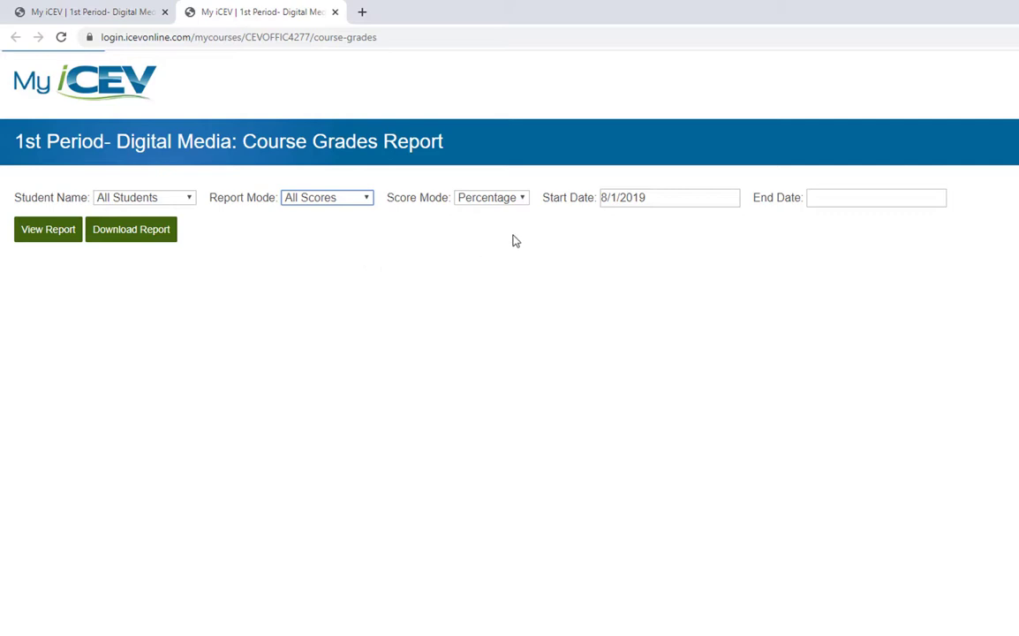
{"action": "left_click", "coordinate": [523, 198]}
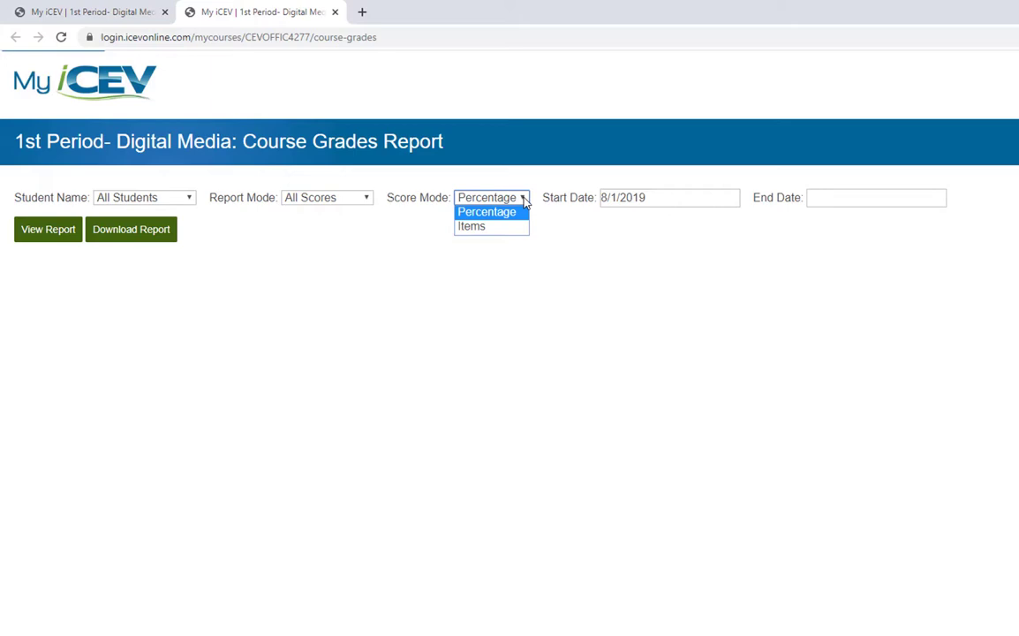
{"action": "left_click", "coordinate": [525, 199]}
Step: Pick March 16, 2020 as the start date and March 20, 2020 as the end date
{"action": "left_click", "coordinate": [651, 198]}
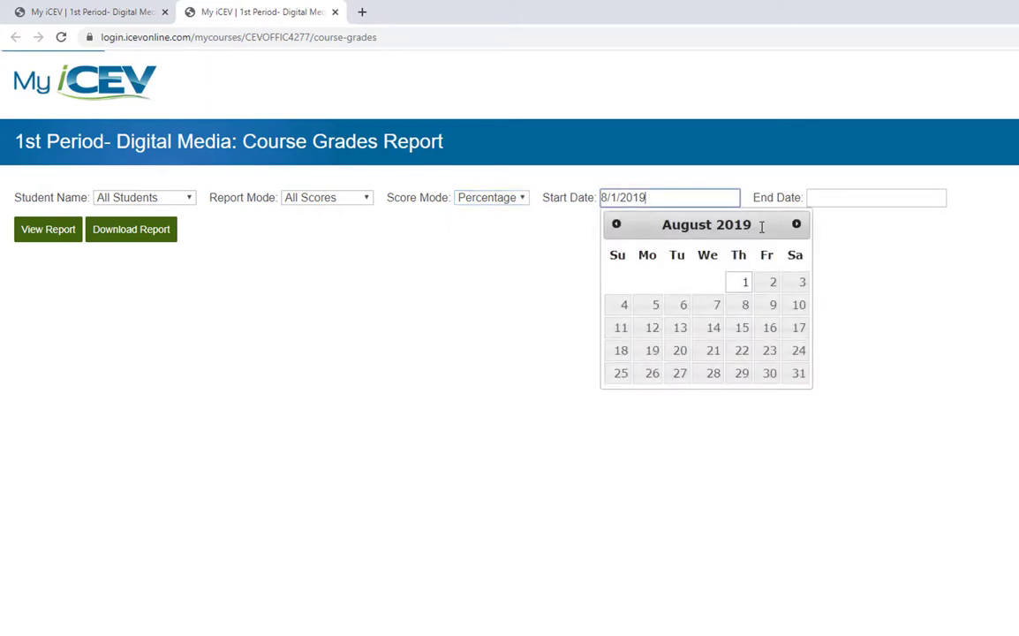
{"action": "left_click", "coordinate": [797, 226]}
{"action": "left_click", "coordinate": [797, 226]}
{"action": "left_click", "coordinate": [797, 225]}
{"action": "left_click", "coordinate": [797, 225]}
{"action": "left_click", "coordinate": [797, 225]}
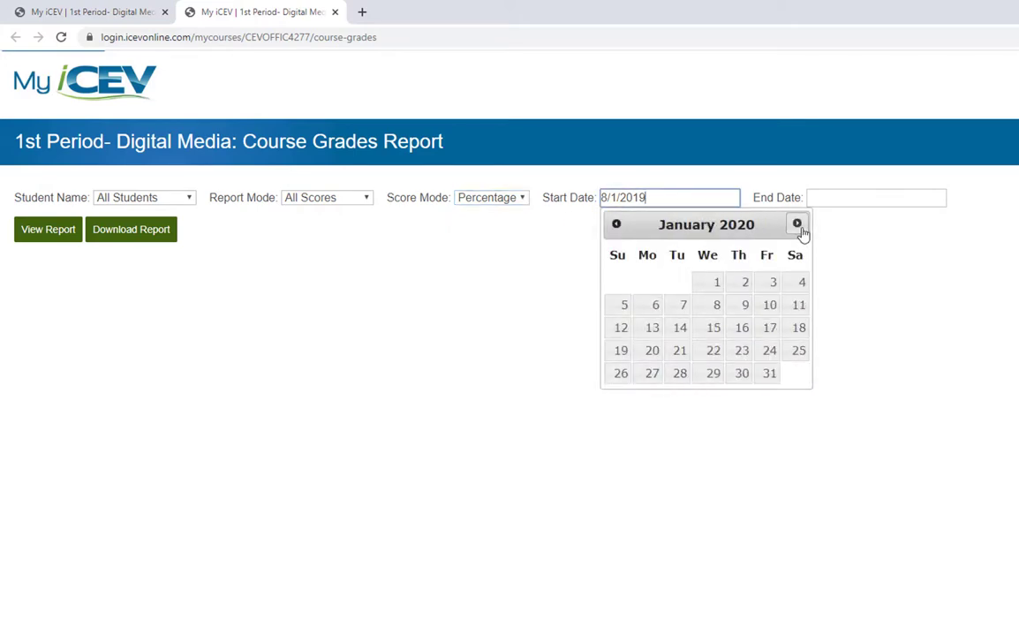
{"action": "left_click", "coordinate": [797, 226]}
{"action": "left_click", "coordinate": [797, 225]}
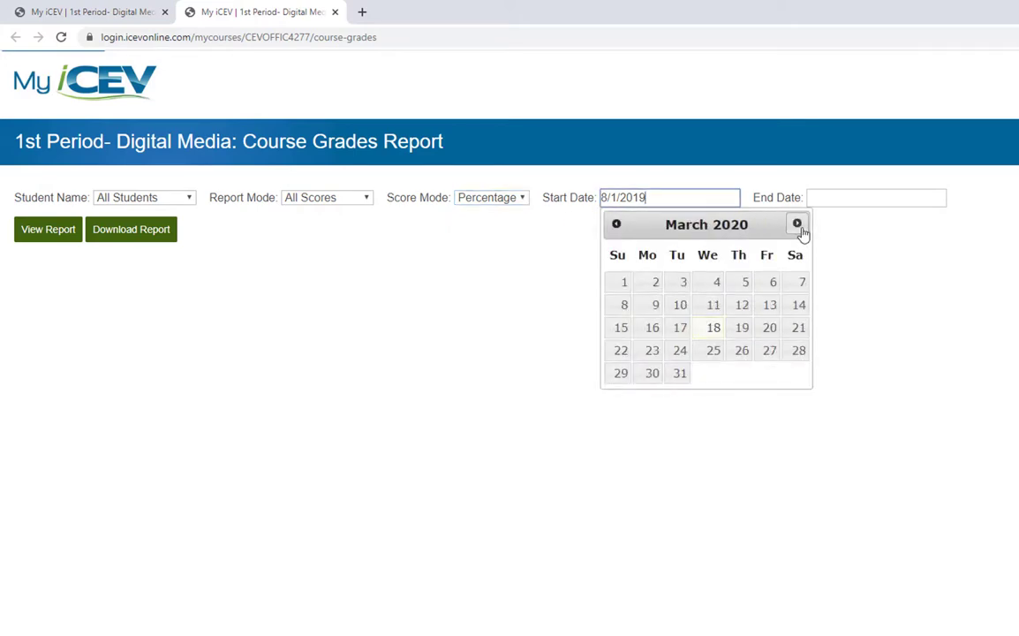
{"action": "left_click", "coordinate": [654, 328]}
{"action": "left_click", "coordinate": [834, 198]}
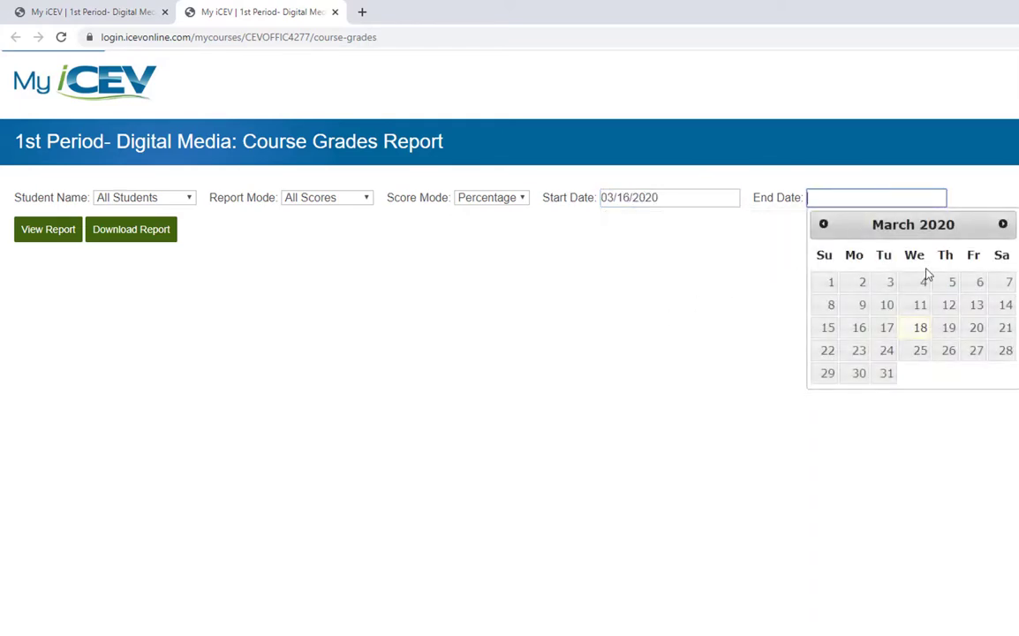
{"action": "left_click", "coordinate": [980, 329]}
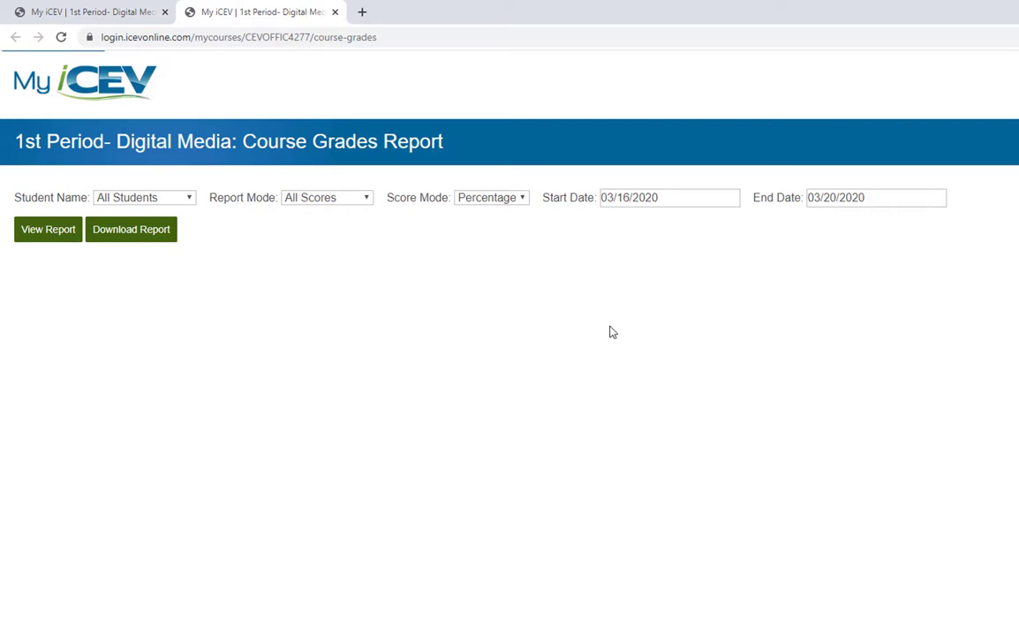
Step: Generate the course grades report and scroll the results table sideways to see more columns
{"action": "left_click", "coordinate": [49, 231]}
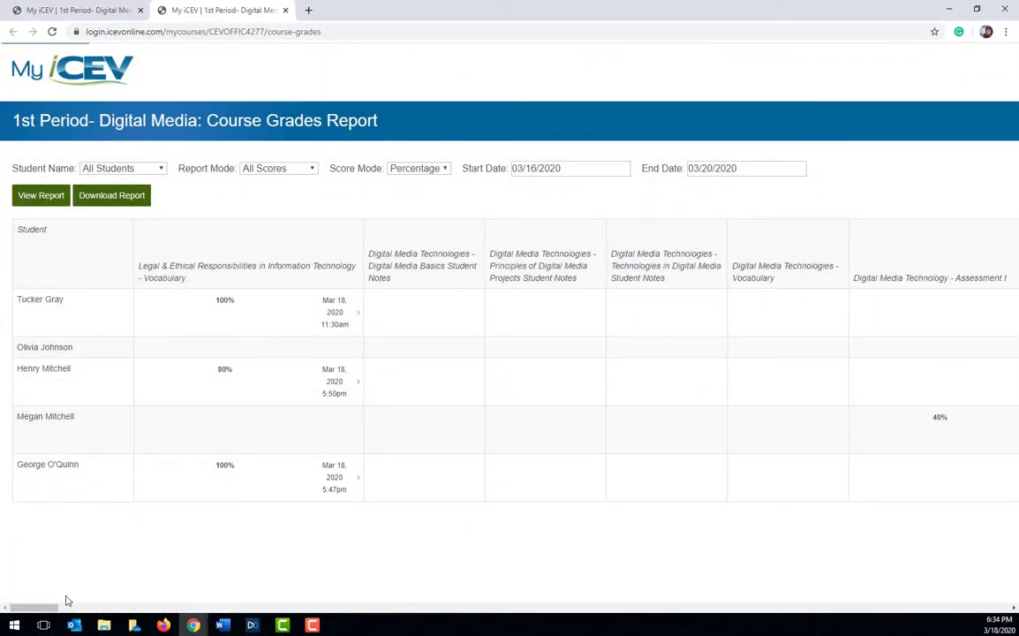
{"action": "mouse_move", "coordinate": [55, 607]}
{"action": "left_mouse_down"}
{"action": "mouse_move", "coordinate": [91, 610]}
{"action": "mouse_move", "coordinate": [40, 607]}
{"action": "left_mouse_up"}
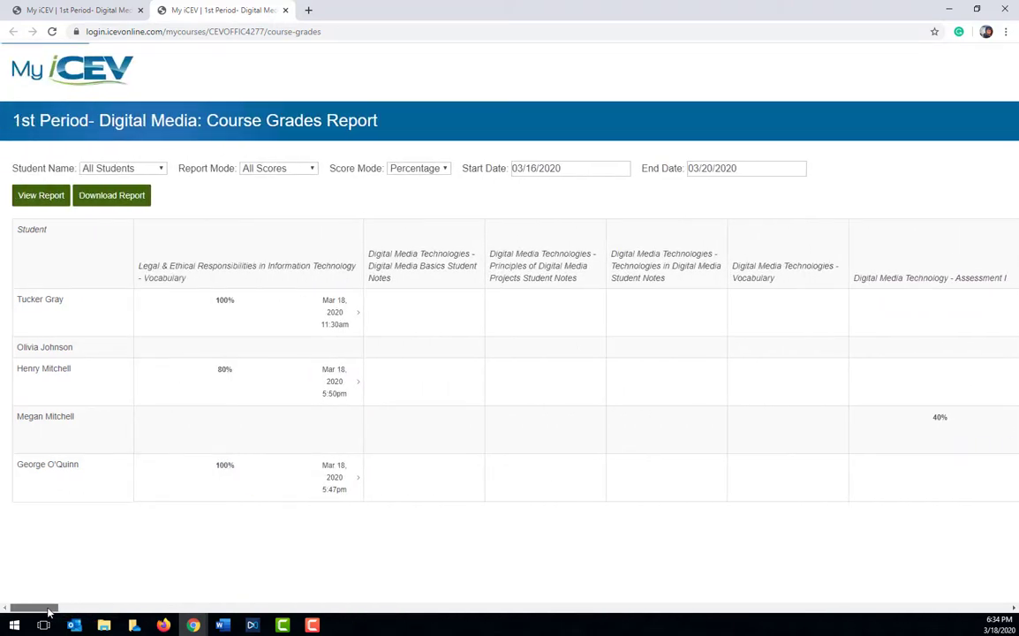
Step: Open the 80% Vocabulary score's details and scroll through Questions 1–4
{"action": "left_click", "coordinate": [226, 372]}
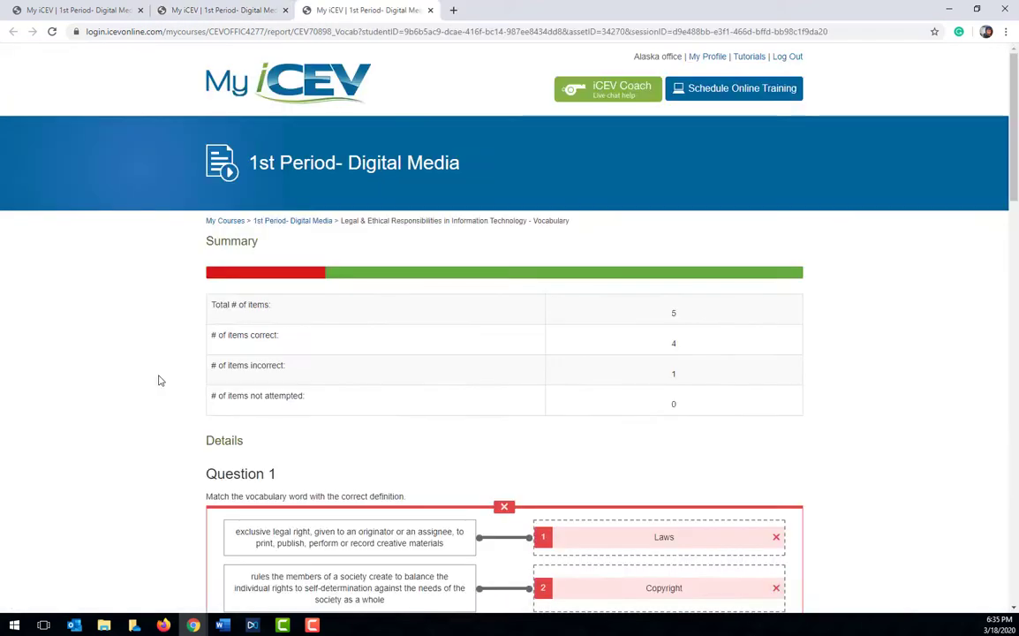
{"action": "scroll", "coordinate": [160, 381], "scroll_direction": "down", "scroll_amount": 3}
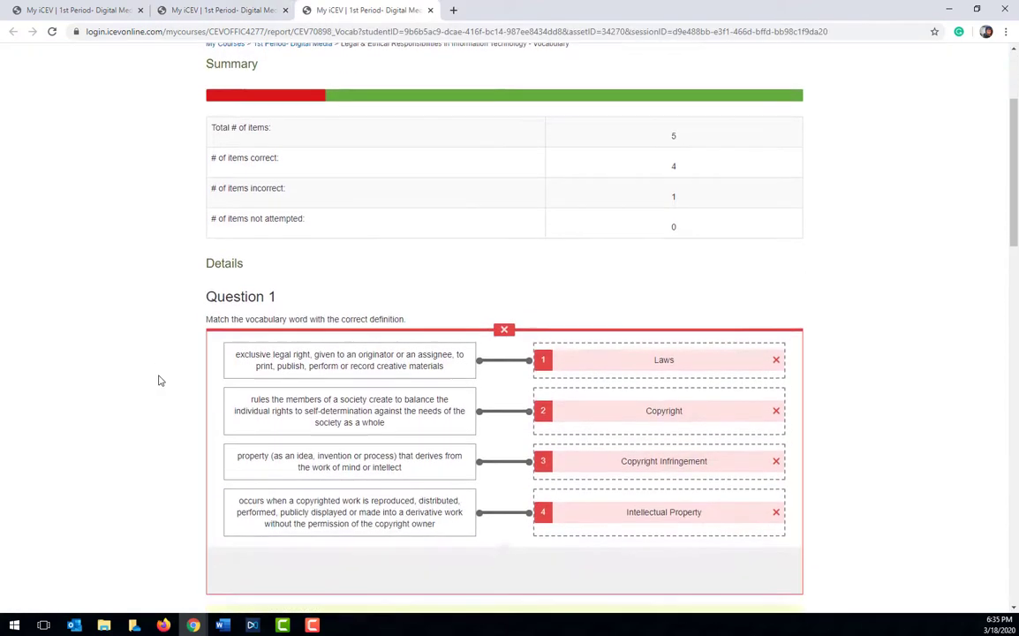
{"action": "scroll", "coordinate": [160, 381], "scroll_direction": "down", "scroll_amount": 1}
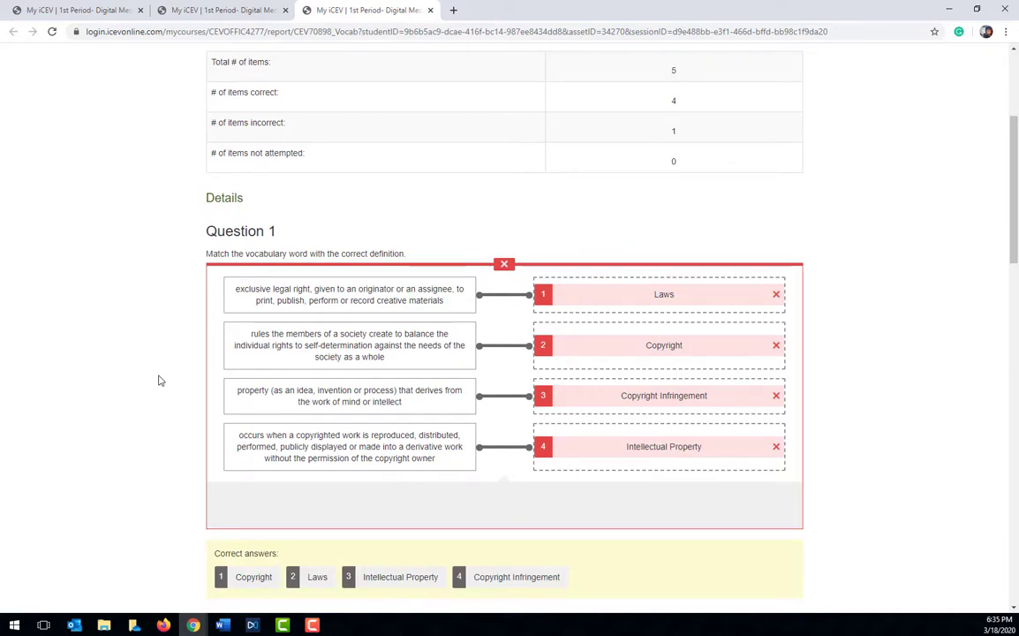
{"action": "scroll", "coordinate": [160, 381], "scroll_direction": "down", "scroll_amount": 5}
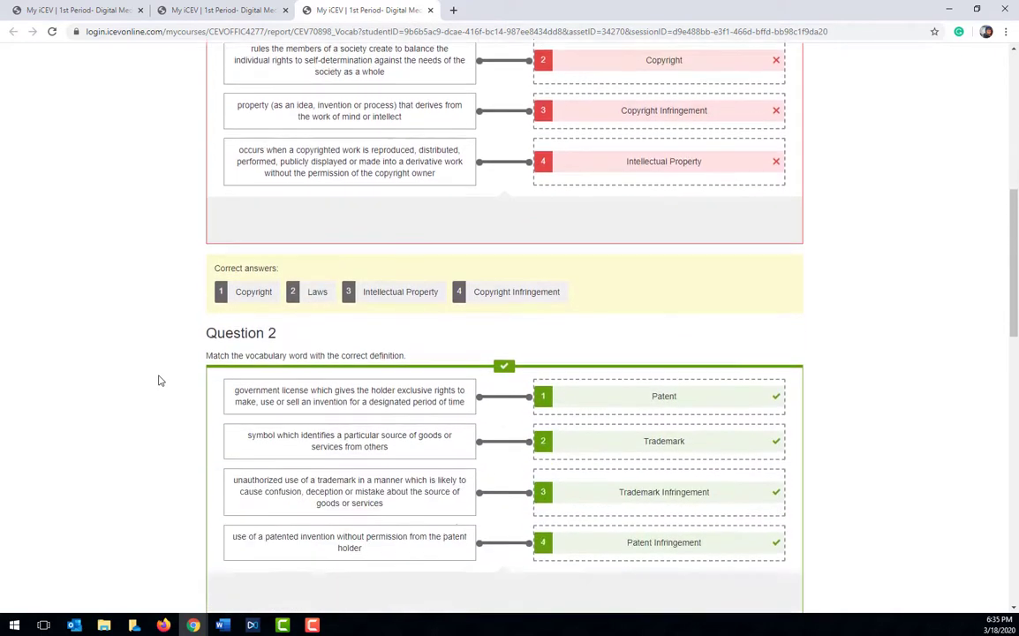
{"action": "scroll", "coordinate": [160, 381], "scroll_direction": "down", "scroll_amount": 5}
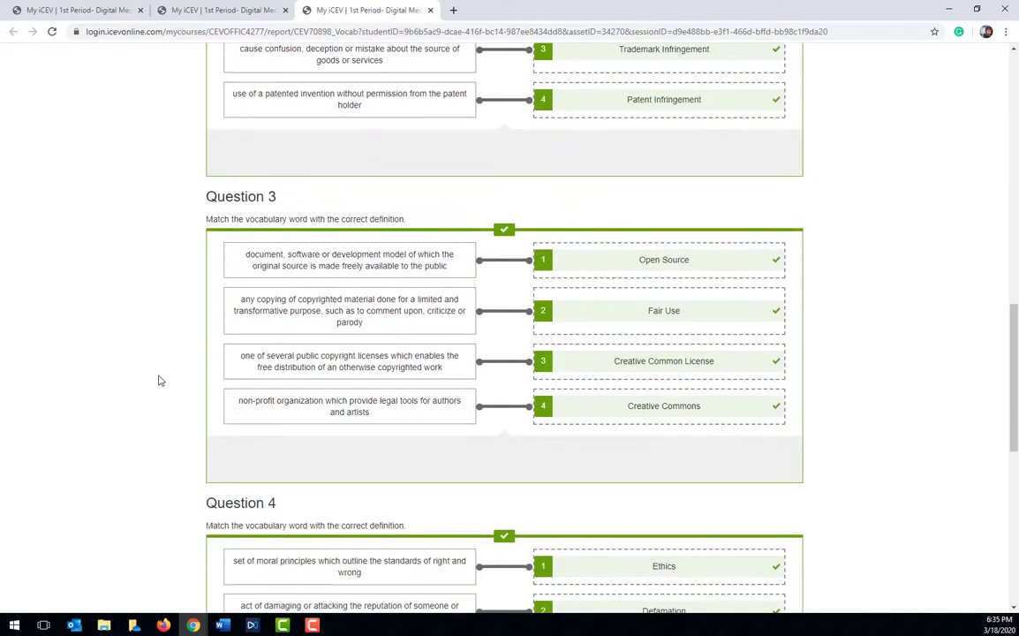
{"action": "scroll", "coordinate": [160, 380], "scroll_direction": "down", "scroll_amount": 1}
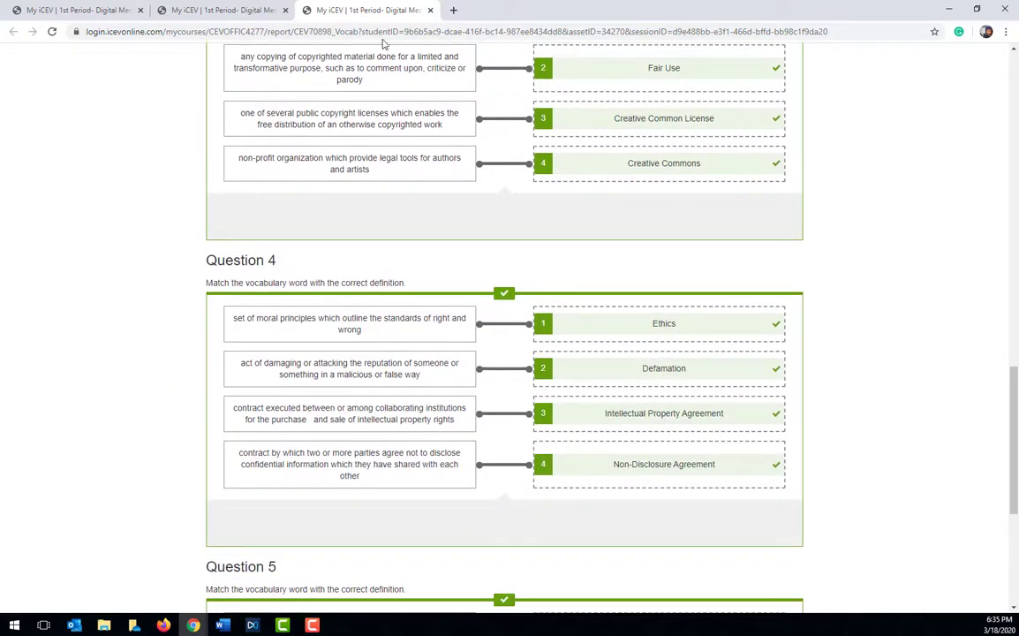
Step: Close the item details tab and save the course grades report as a CSV
{"action": "left_click", "coordinate": [430, 10]}
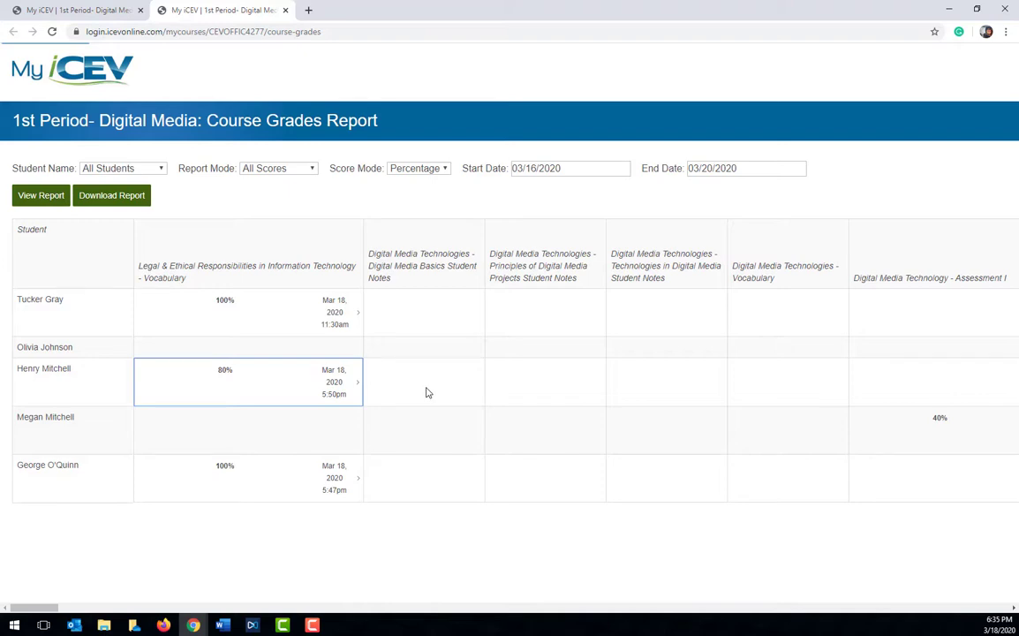
{"action": "left_click", "coordinate": [106, 202]}
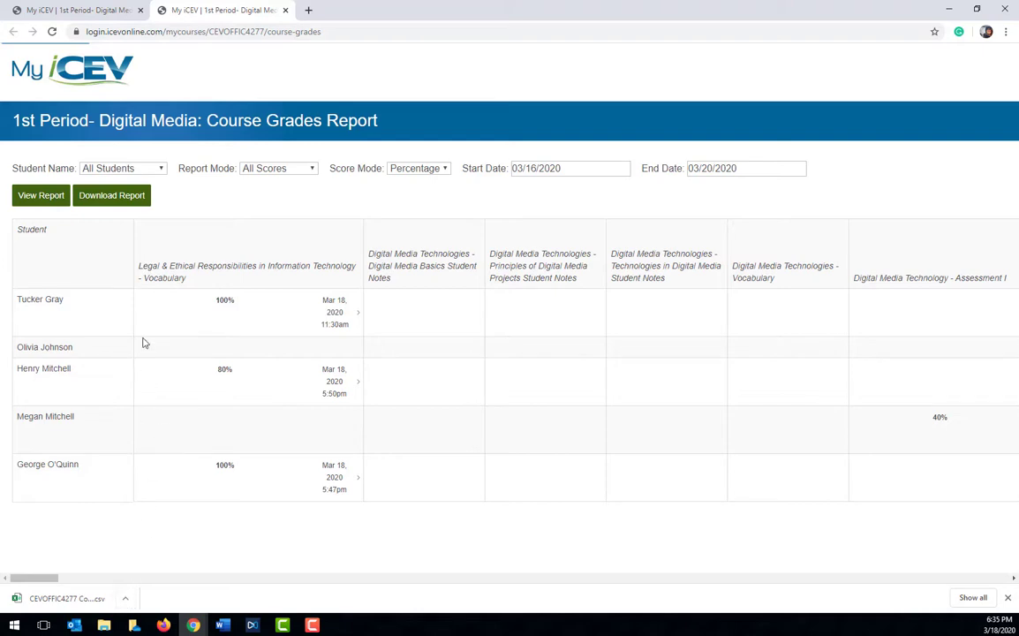
Step: Close the report tab and open the Legal & Ethical Responsibilities lesson's Student Grades Report
{"action": "left_click", "coordinate": [285, 9]}
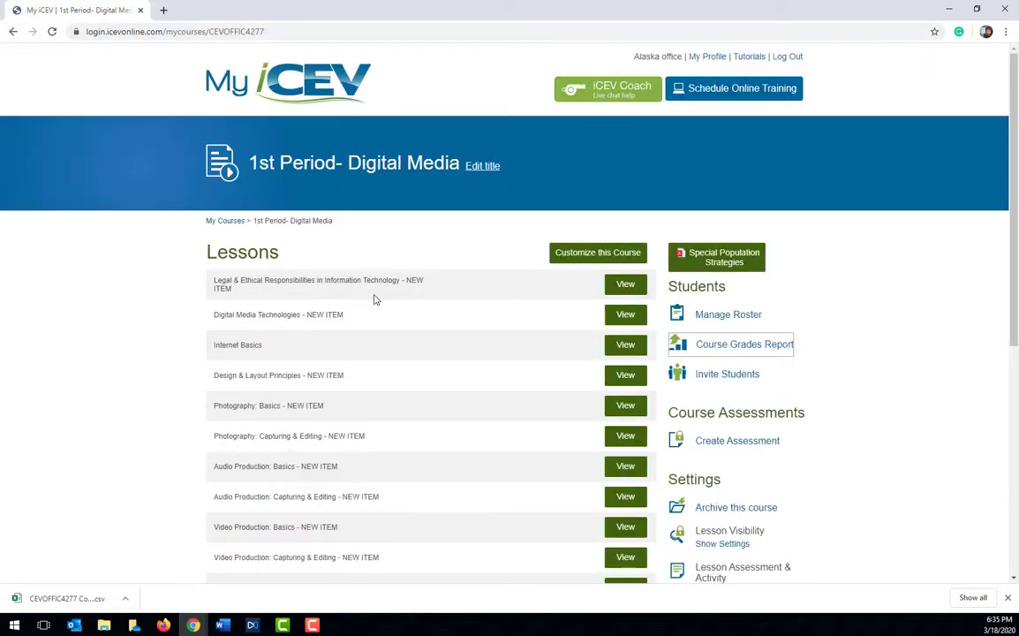
{"action": "left_click", "coordinate": [625, 285]}
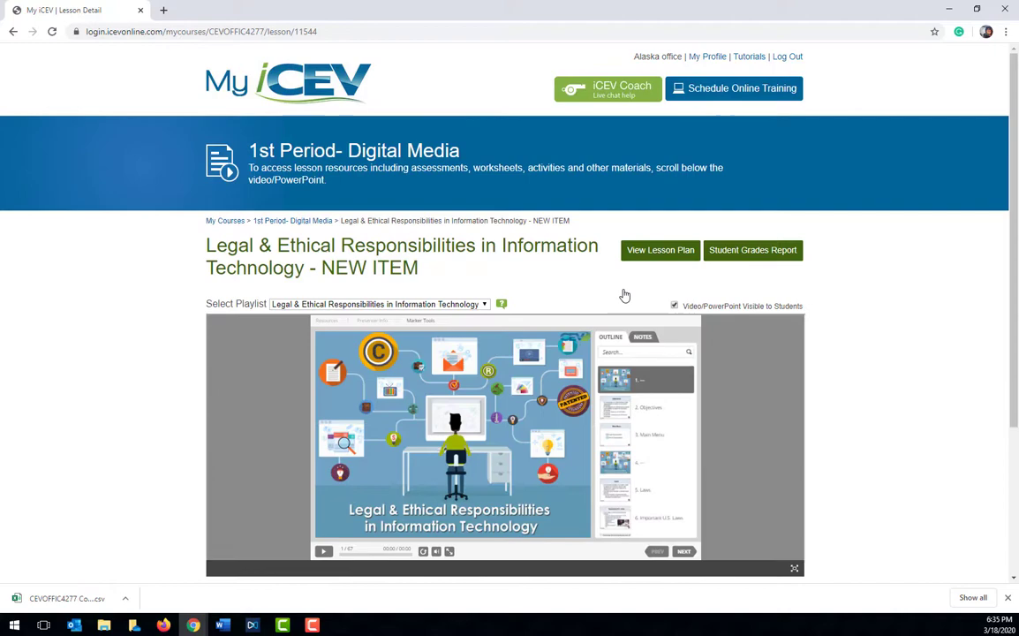
{"action": "left_click", "coordinate": [752, 251]}
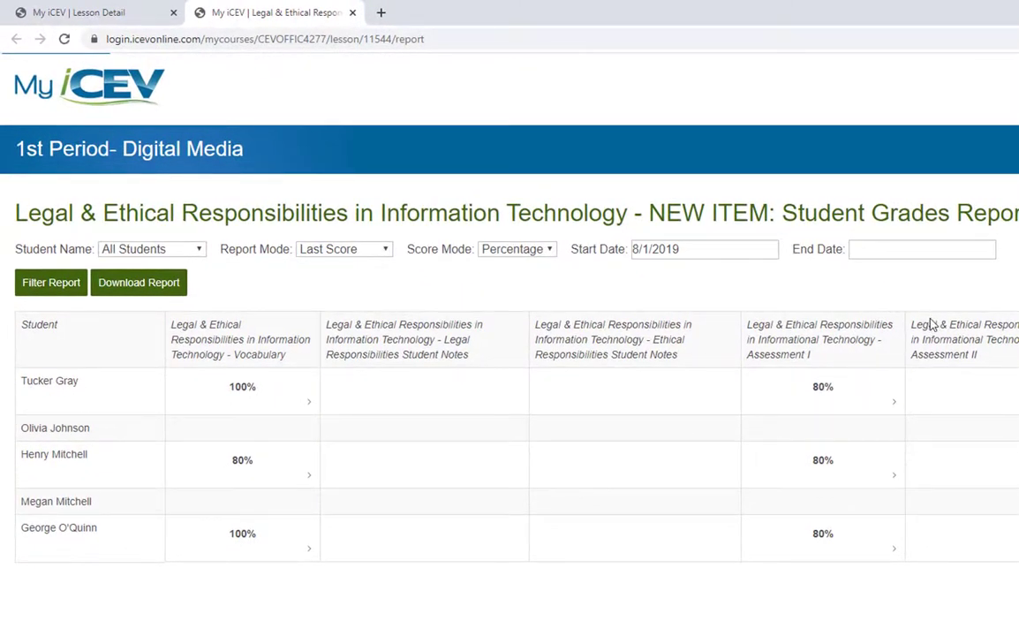
Step: Filter the lesson report to the first student, showing Vocabulary 100% and Assessment I 80%
{"action": "left_click", "coordinate": [201, 252]}
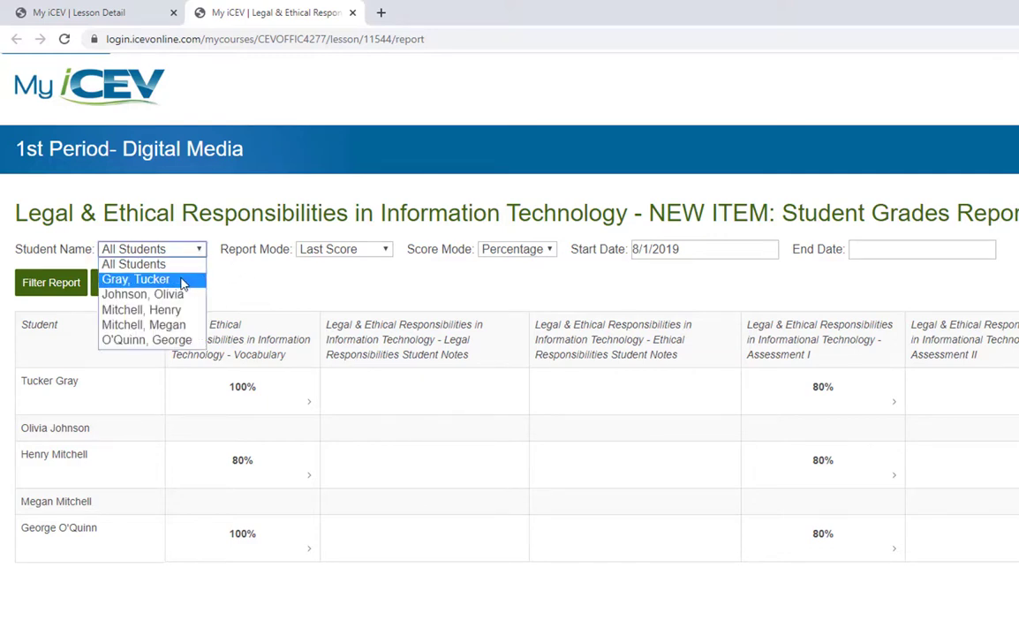
{"action": "left_click", "coordinate": [183, 282]}
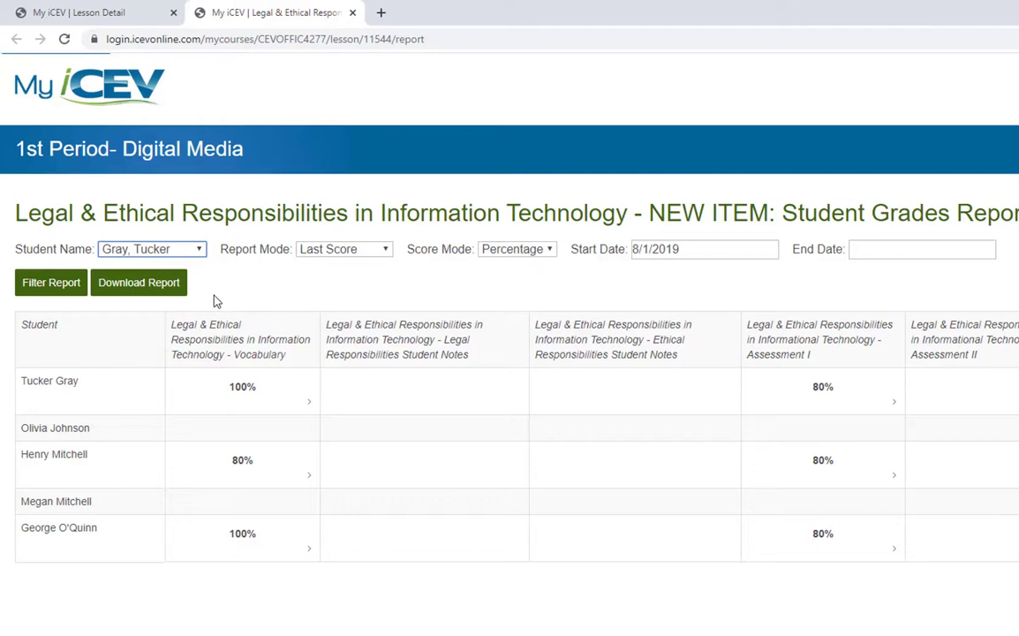
{"action": "left_click", "coordinate": [53, 284]}
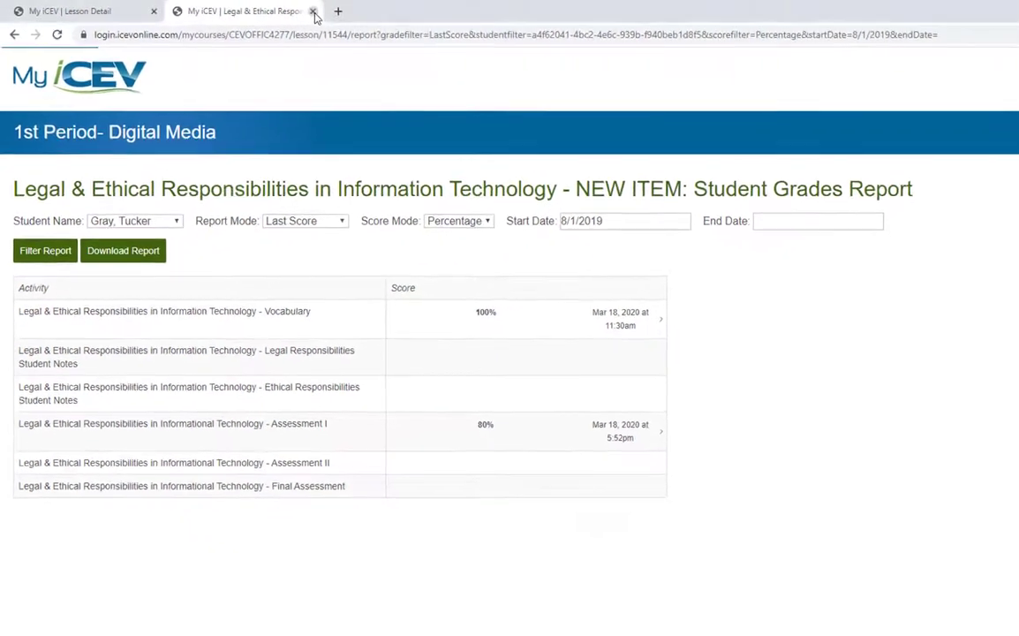
Step: Enable Show on Grades Report for Assessment I, leaving Legal Responsibilities Student Notes unchecked
{"action": "left_click", "coordinate": [314, 12]}
{"action": "scroll", "coordinate": [545, 425], "scroll_direction": "down", "scroll_amount": 2}
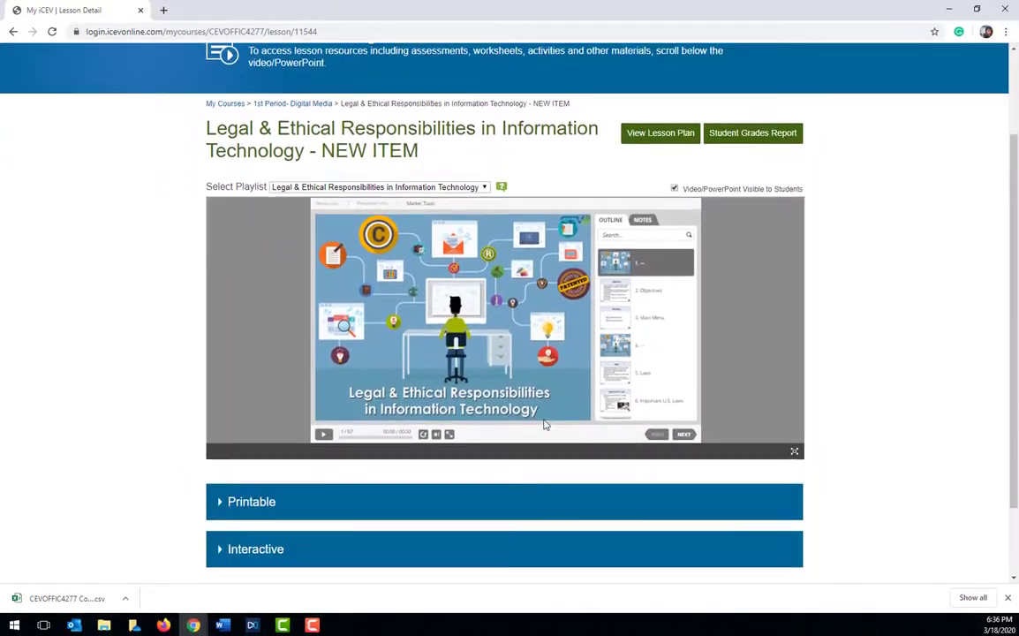
{"action": "scroll", "coordinate": [545, 425], "scroll_direction": "down", "scroll_amount": 1}
{"action": "left_click", "coordinate": [245, 462]}
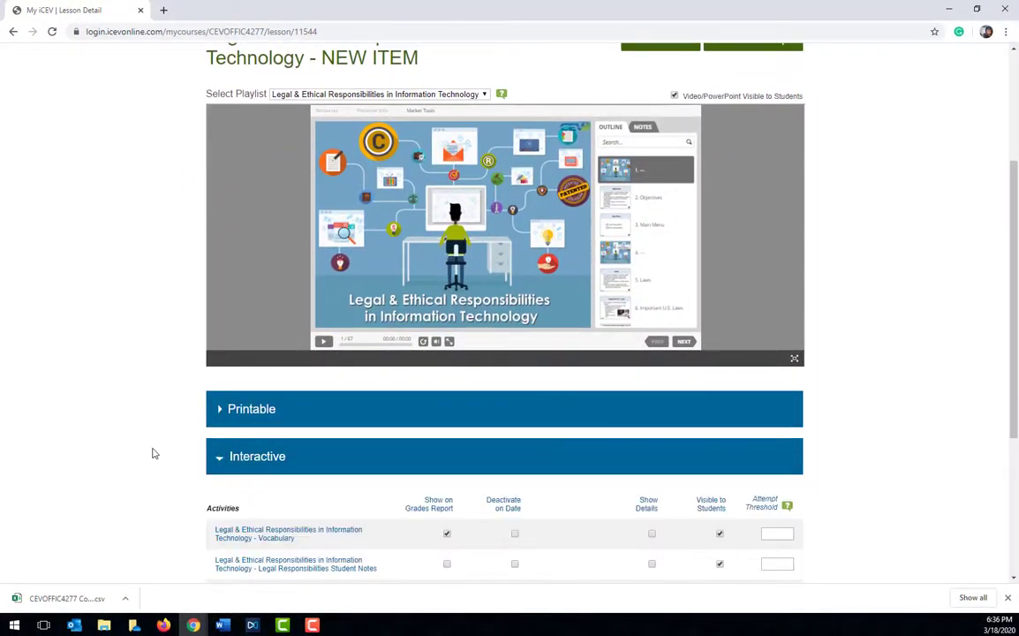
{"action": "scroll", "coordinate": [152, 453], "scroll_direction": "down", "scroll_amount": 3}
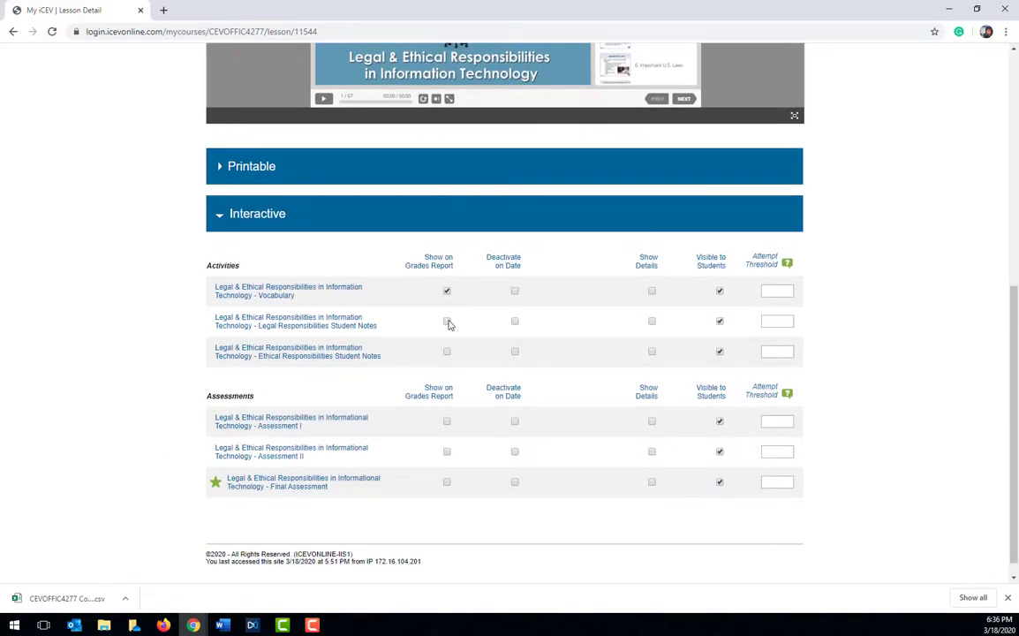
{"action": "left_click", "coordinate": [447, 322]}
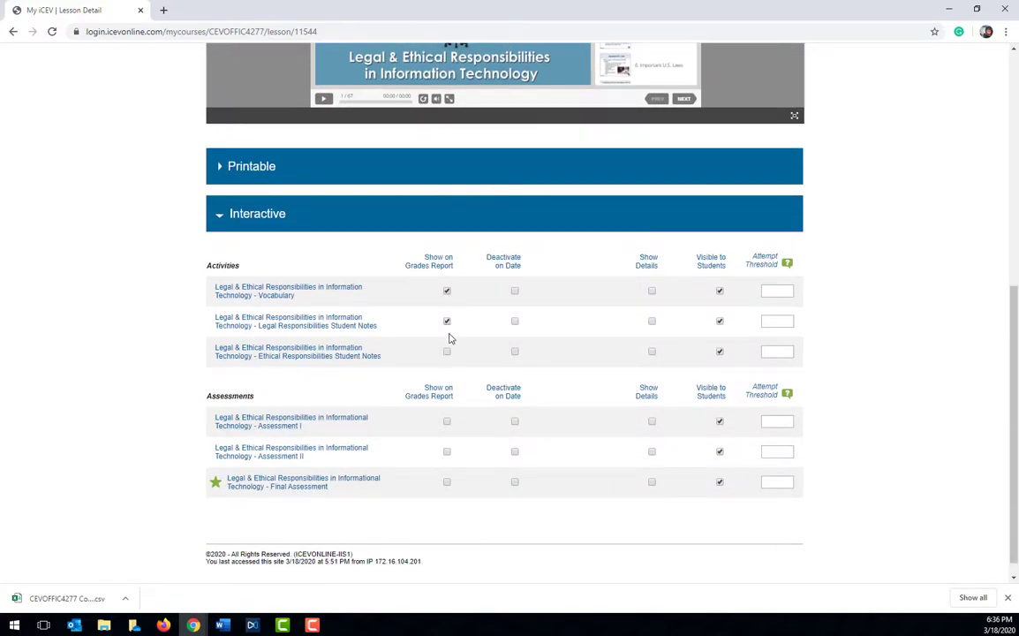
{"action": "left_click", "coordinate": [447, 423]}
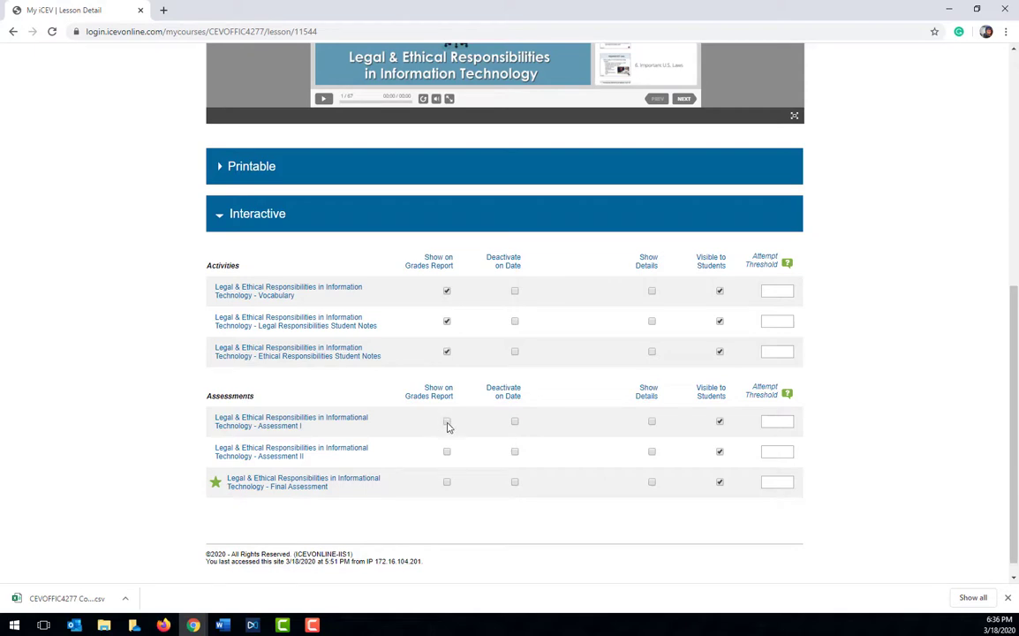
{"action": "left_click", "coordinate": [447, 322]}
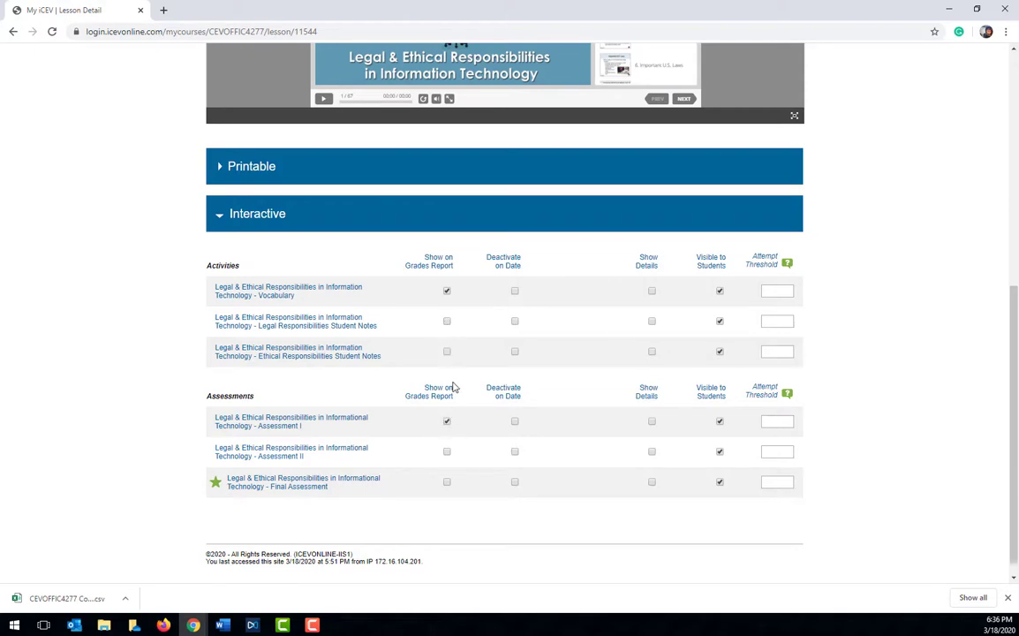